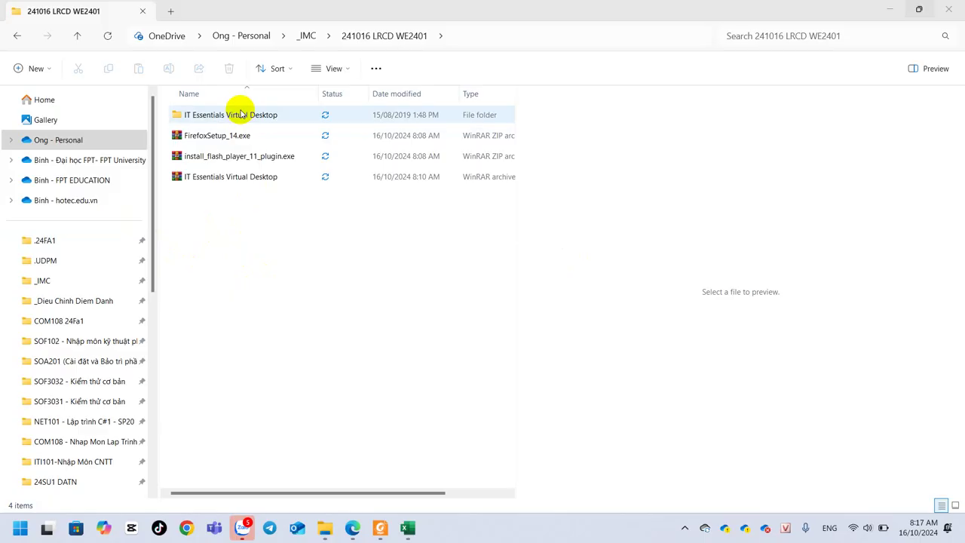
# Look over the contents of the IT Essentials Virtual Desktop folder and return to the 241016 LRCD WE2401 folder.
pyautogui.click(241, 115)
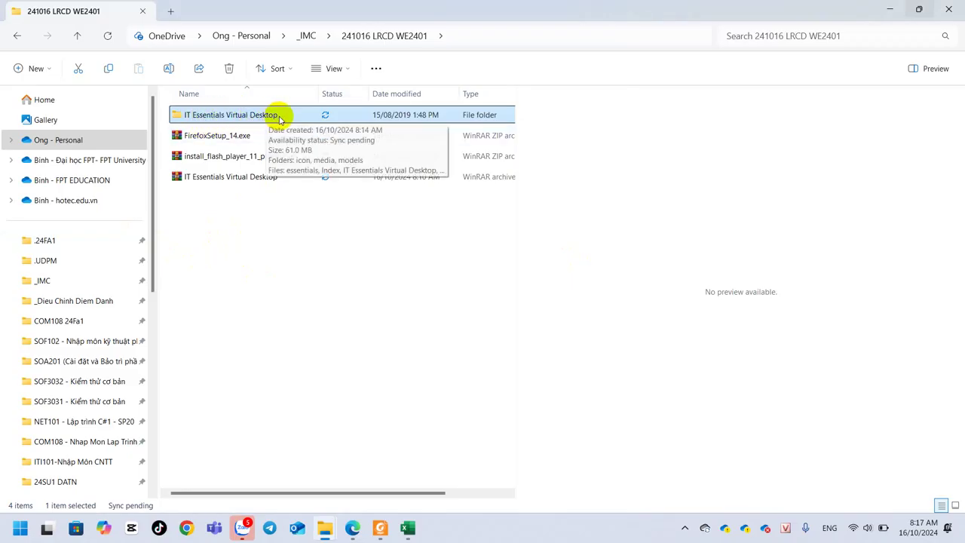
pyautogui.click(248, 252)
pyautogui.click(223, 138)
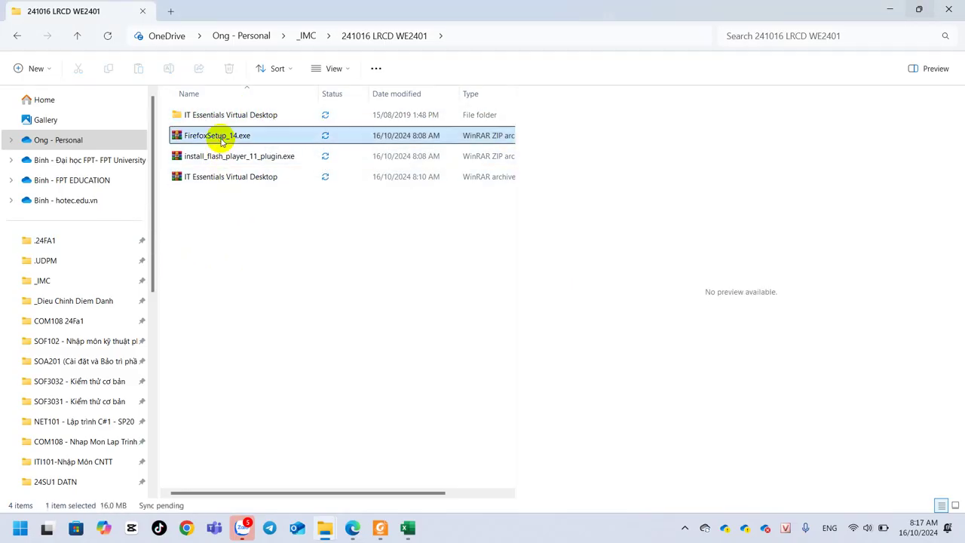
pyautogui.doubleClick(280, 114)
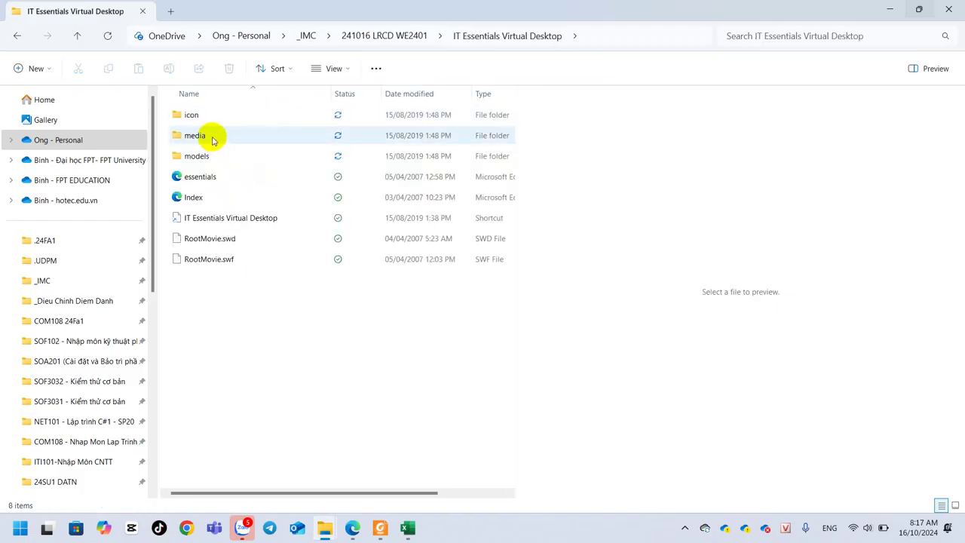
pyautogui.click(416, 35)
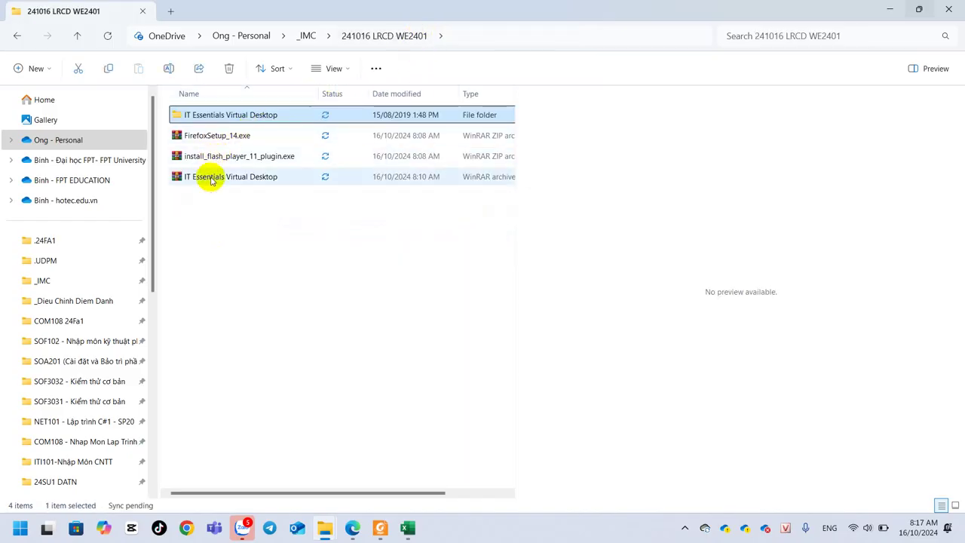
# Open the FirefoxSetup_14.exe archive and run the Firefox installer it contains.
pyautogui.click(210, 160)
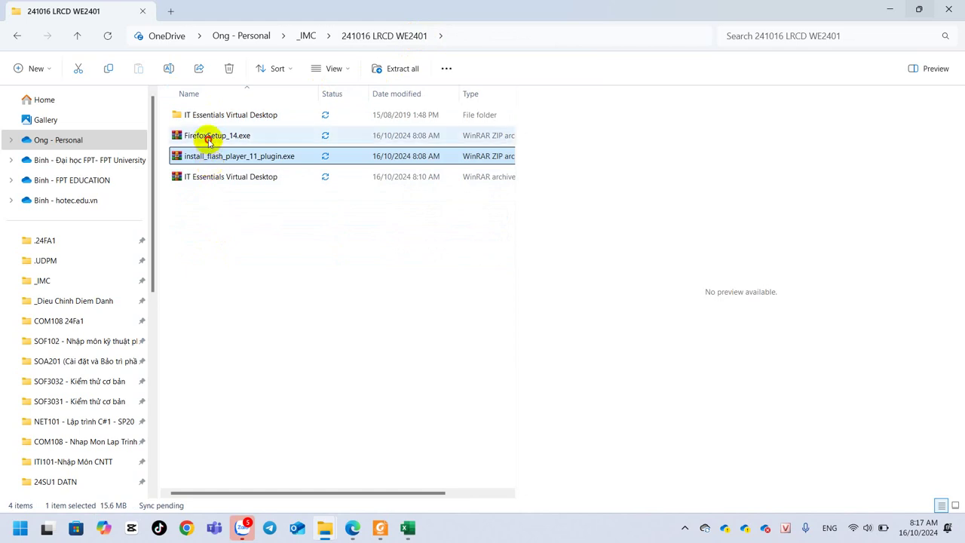
pyautogui.click(209, 143)
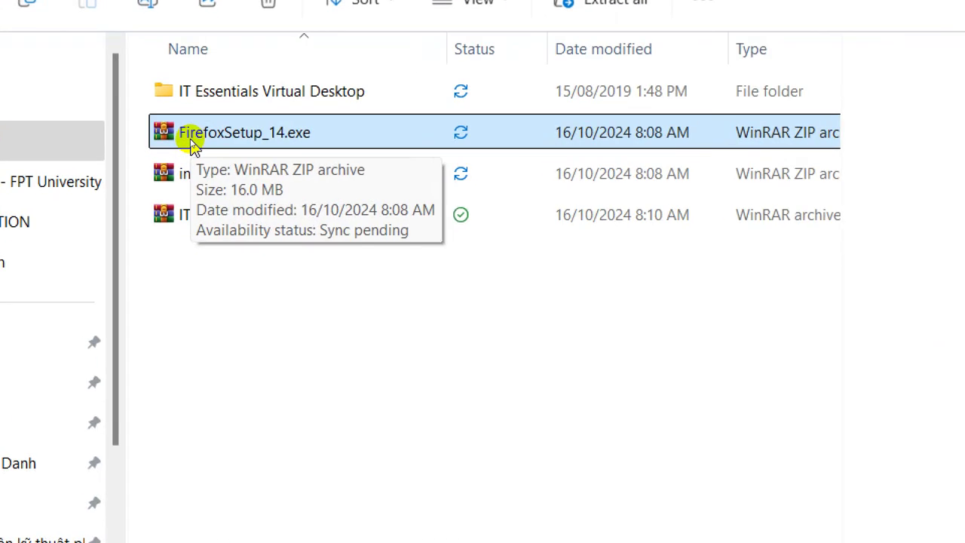
pyautogui.click(192, 146)
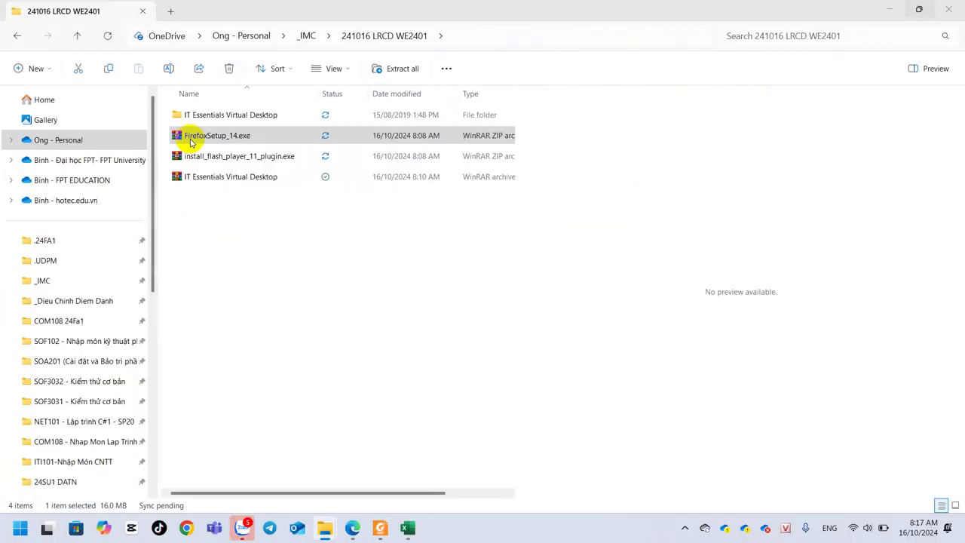
pyautogui.doubleClick(236, 136)
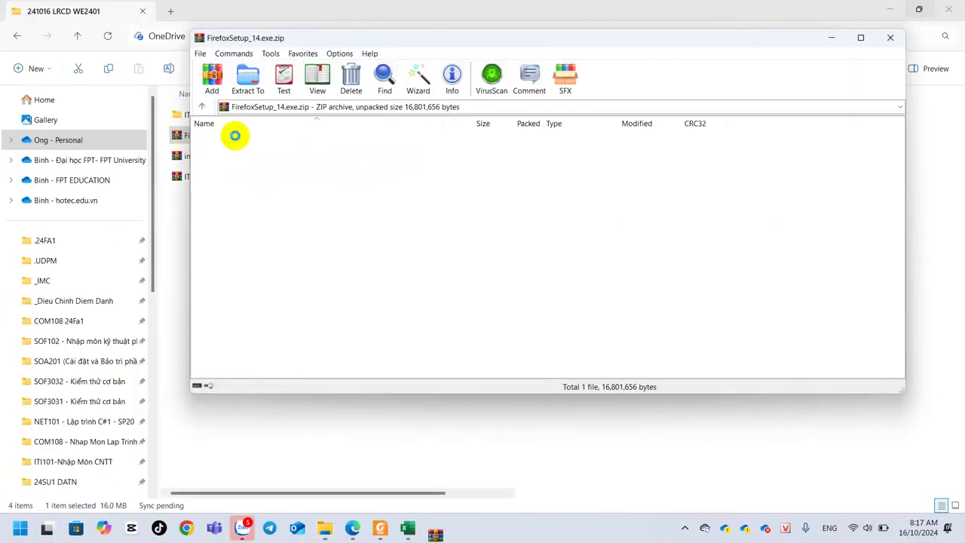
pyautogui.click(232, 154)
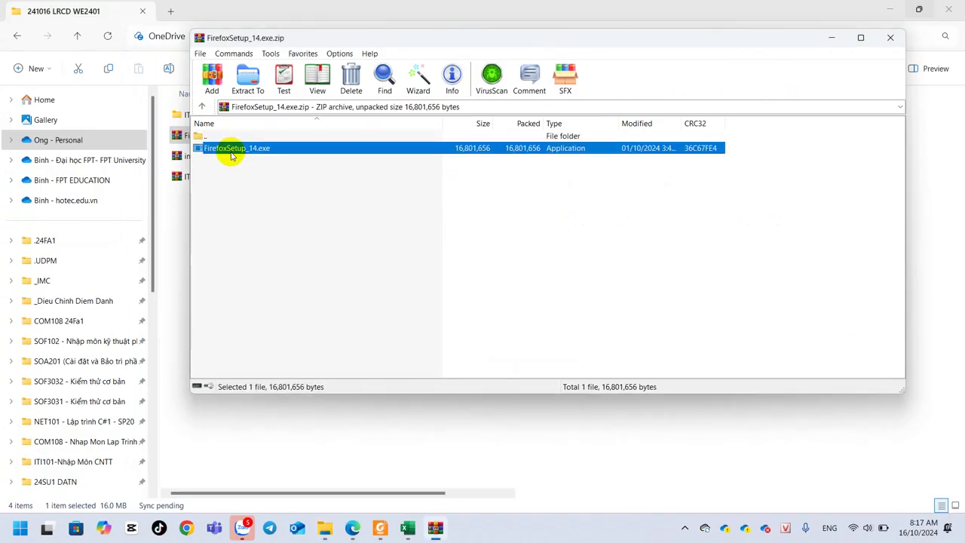
pyautogui.doubleClick(232, 153)
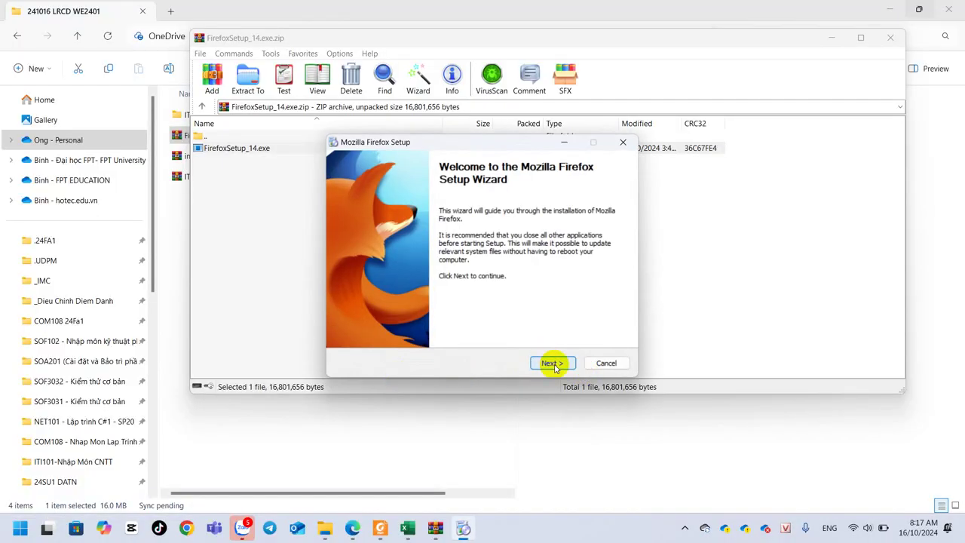
# Install Firefox with the Standard setup type, finish without launching it, and close the archive.
pyautogui.click(551, 363)
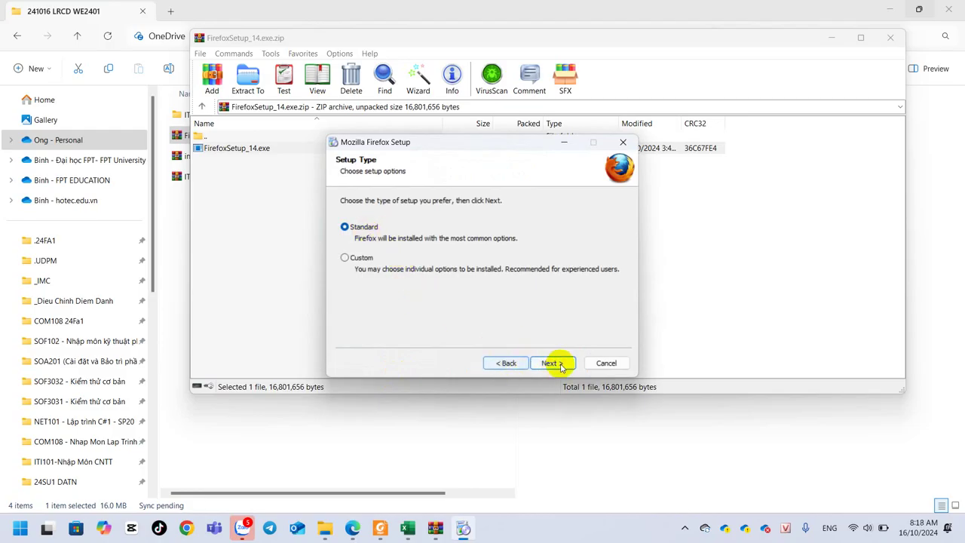
pyautogui.click(552, 363)
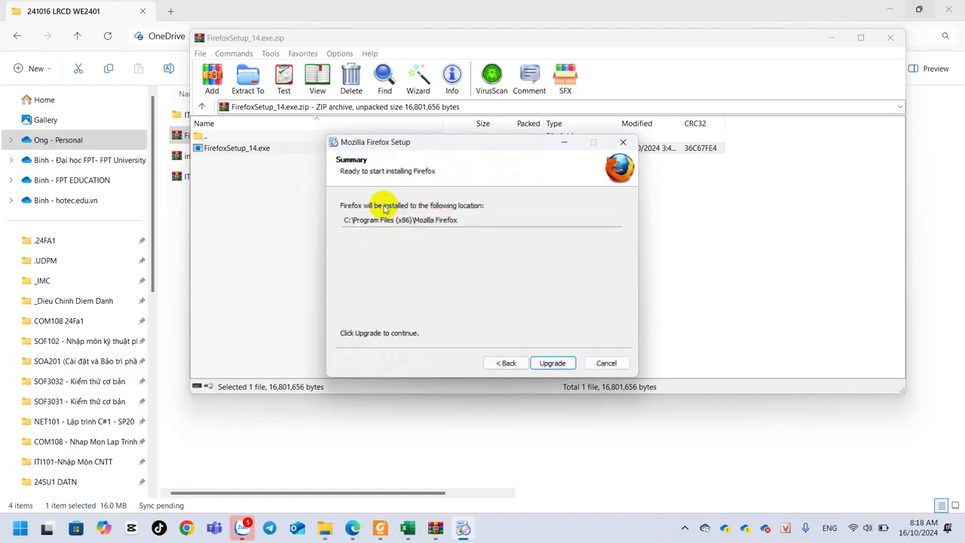
pyautogui.click(553, 363)
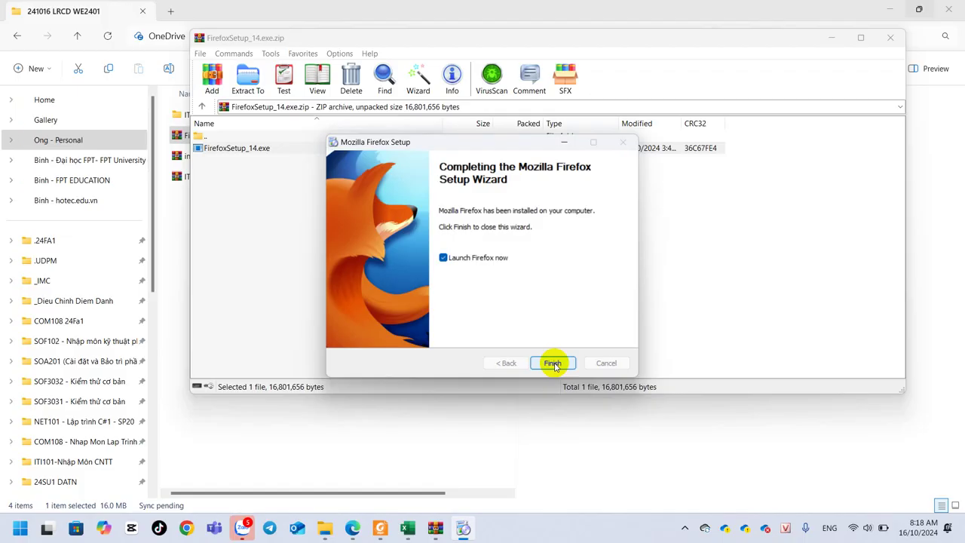
pyautogui.click(462, 258)
pyautogui.click(552, 363)
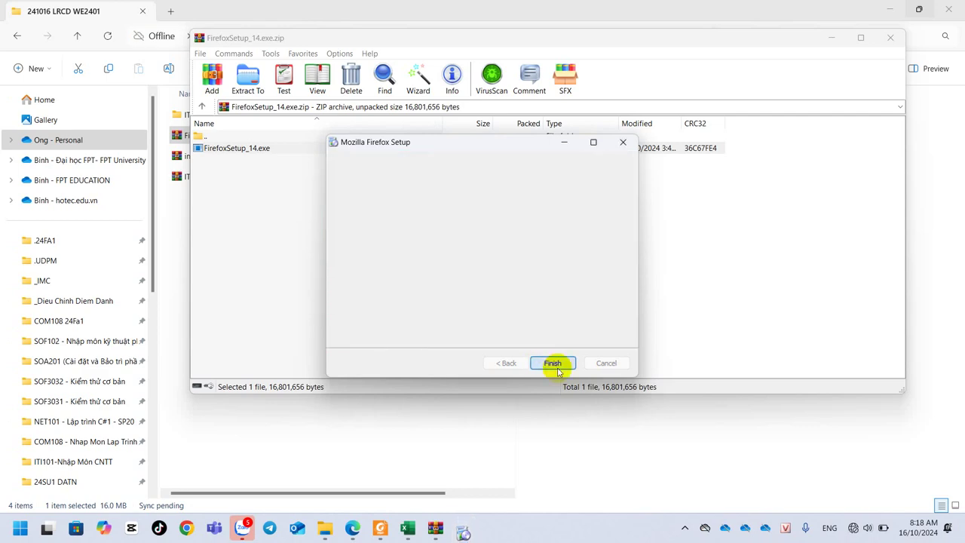
pyautogui.click(890, 37)
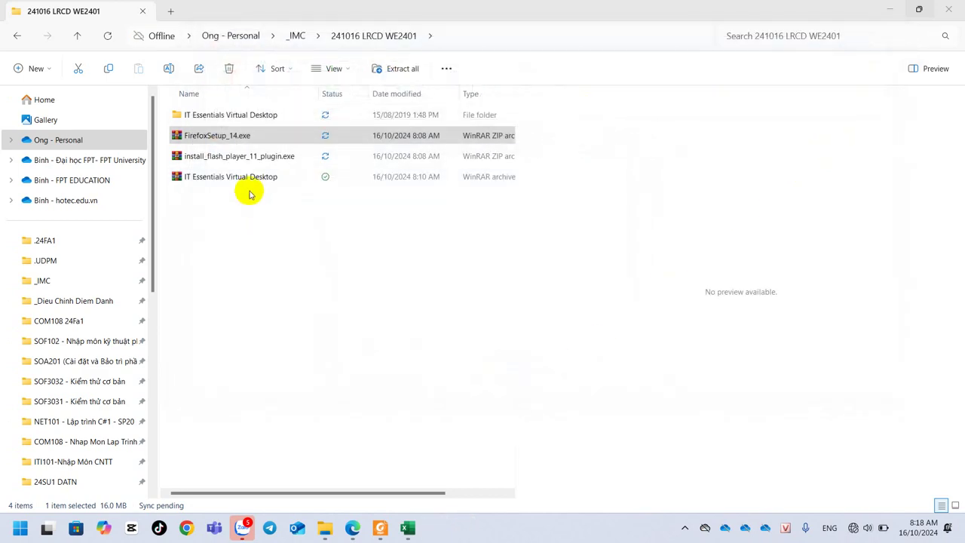
# Open the install_flash_player_11_plugin.exe archive and run the Flash Player installer inside it.
pyautogui.click(230, 156)
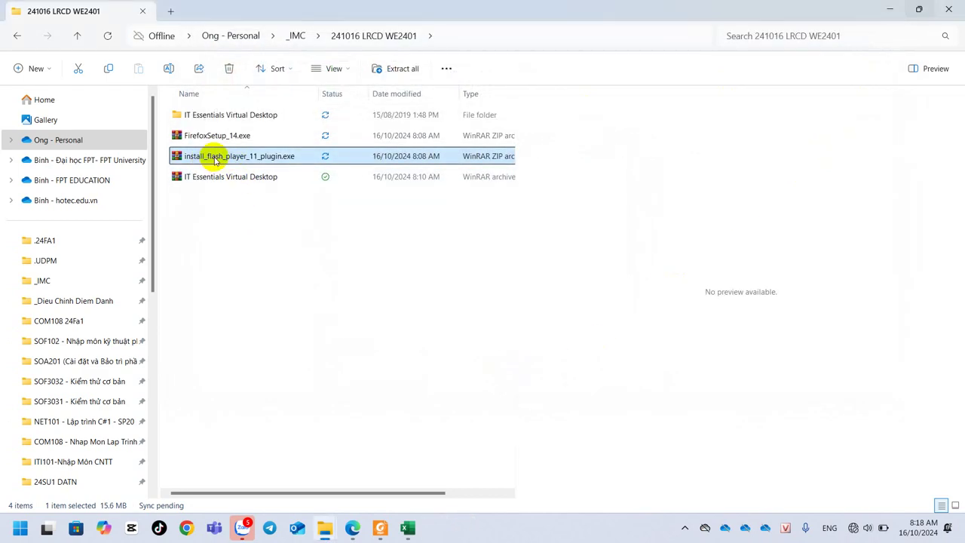
pyautogui.doubleClick(227, 158)
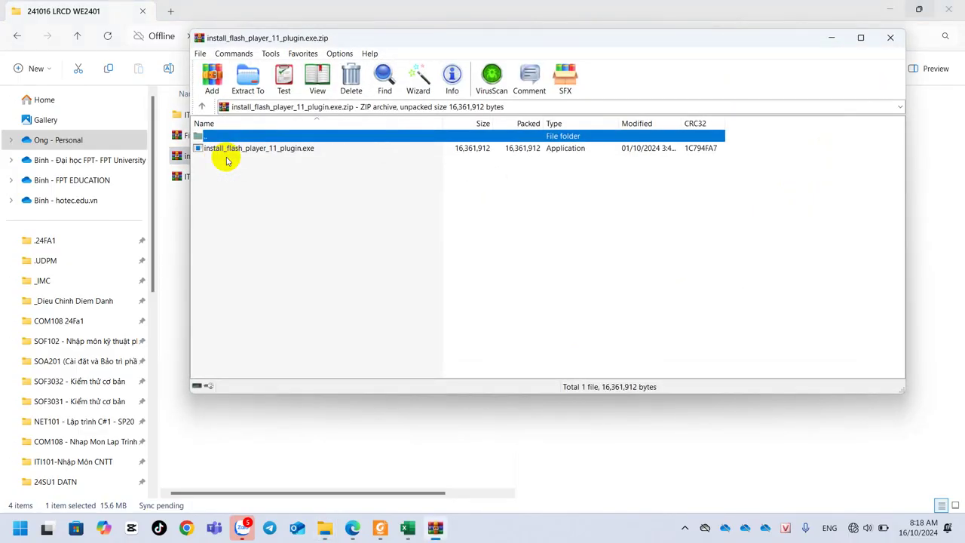
pyautogui.click(231, 149)
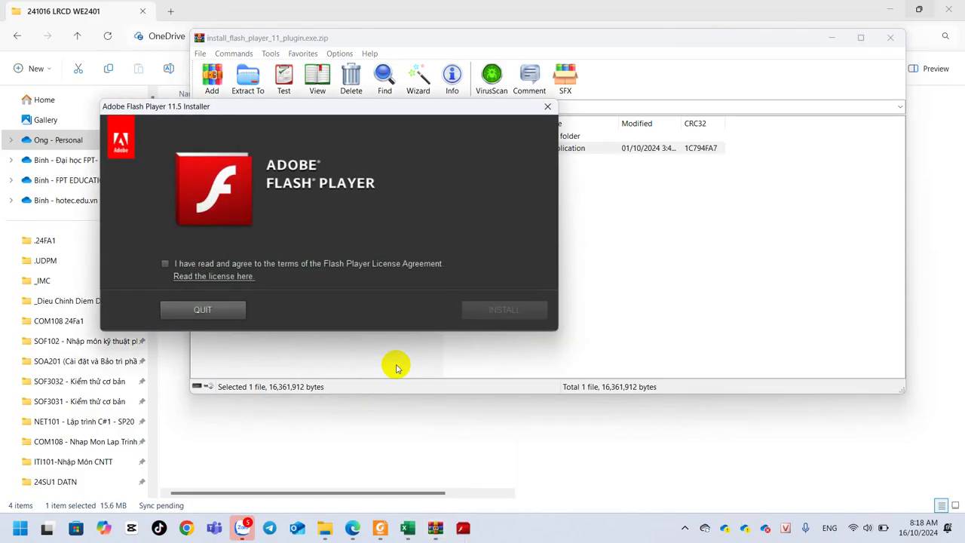
# Accept the licence agreement, install Flash Player 11.5 with updates set to never check, and close the archive.
pyautogui.click(163, 264)
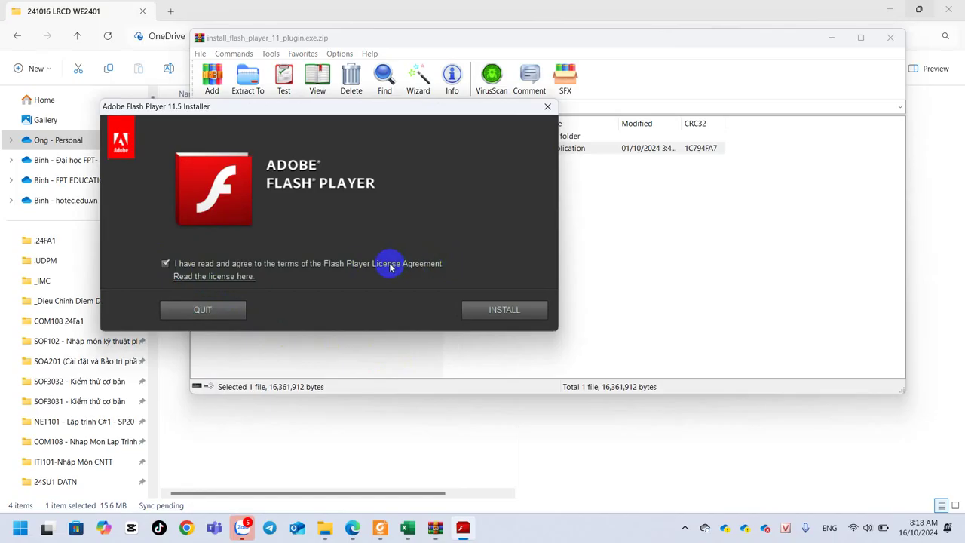
pyautogui.click(511, 314)
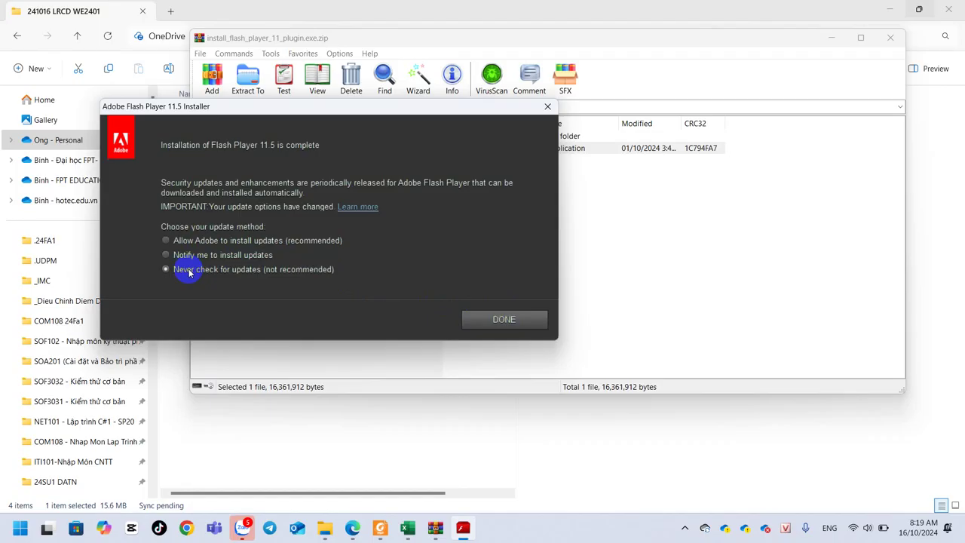
pyautogui.click(497, 326)
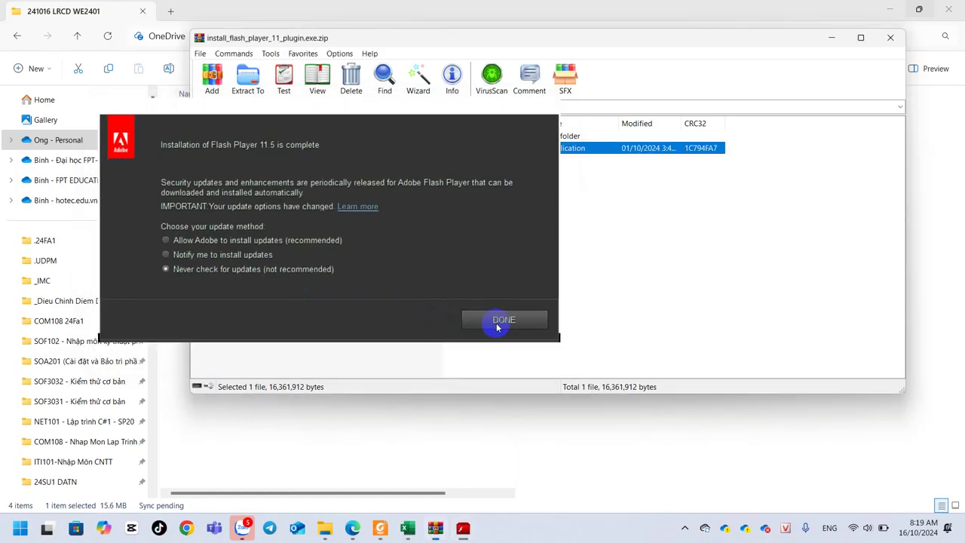
pyautogui.click(892, 38)
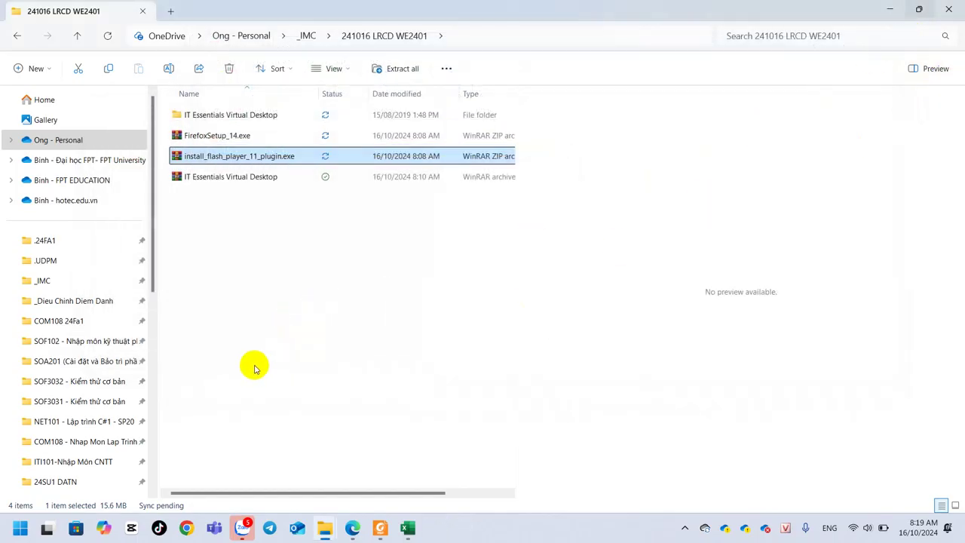
# Compare the IT Essentials Virtual Desktop archive with the extracted folder's contents, returning to the 241016 LRCD WE2401 folder.
pyautogui.click(254, 365)
pyautogui.click(244, 181)
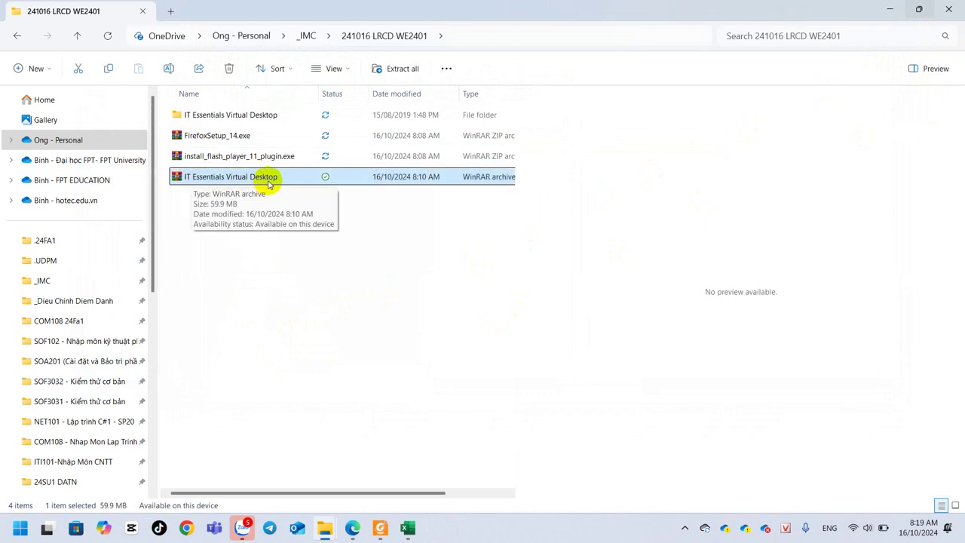
pyautogui.doubleClick(252, 116)
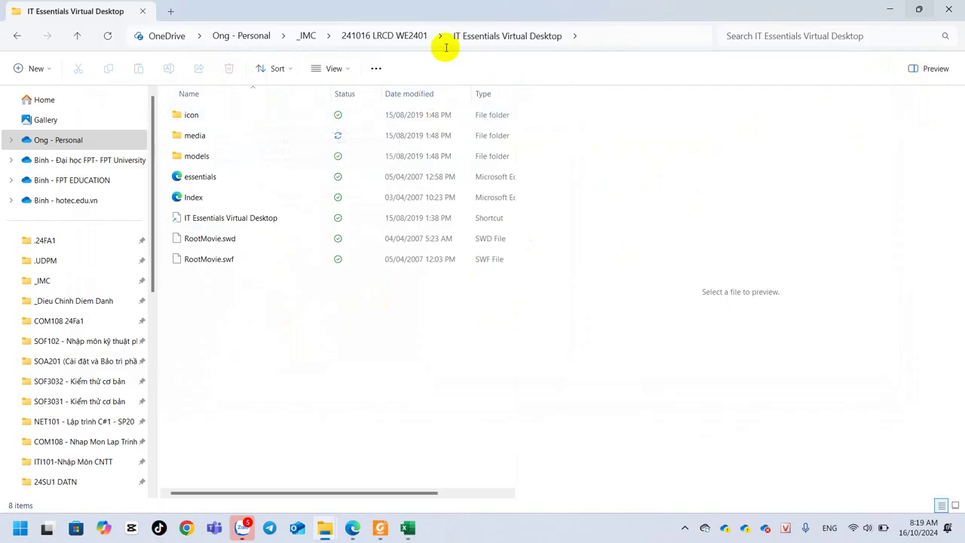
pyautogui.click(383, 36)
# Try to extract the IT Essentials Virtual Desktop folder from its RAR archive, and close the archive.
pyautogui.click(252, 181)
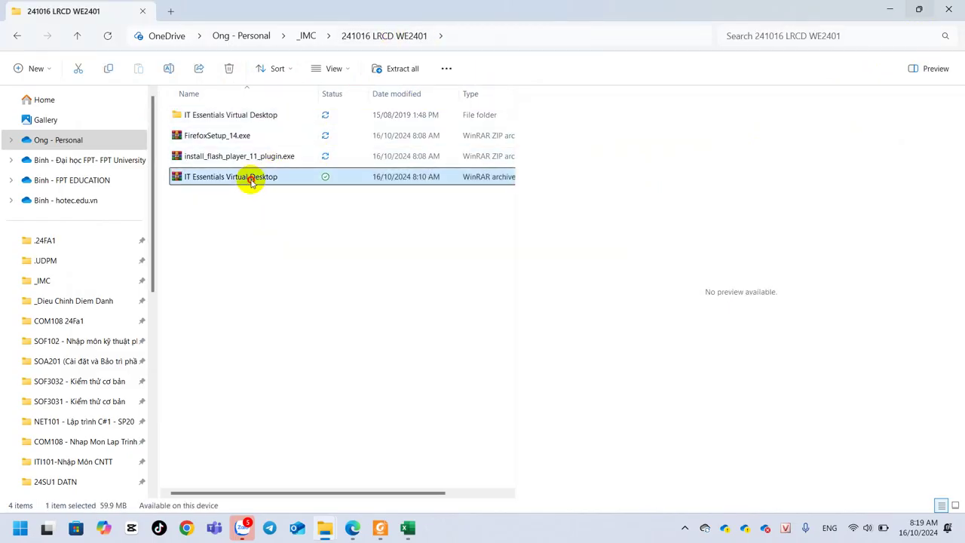
pyautogui.doubleClick(252, 181)
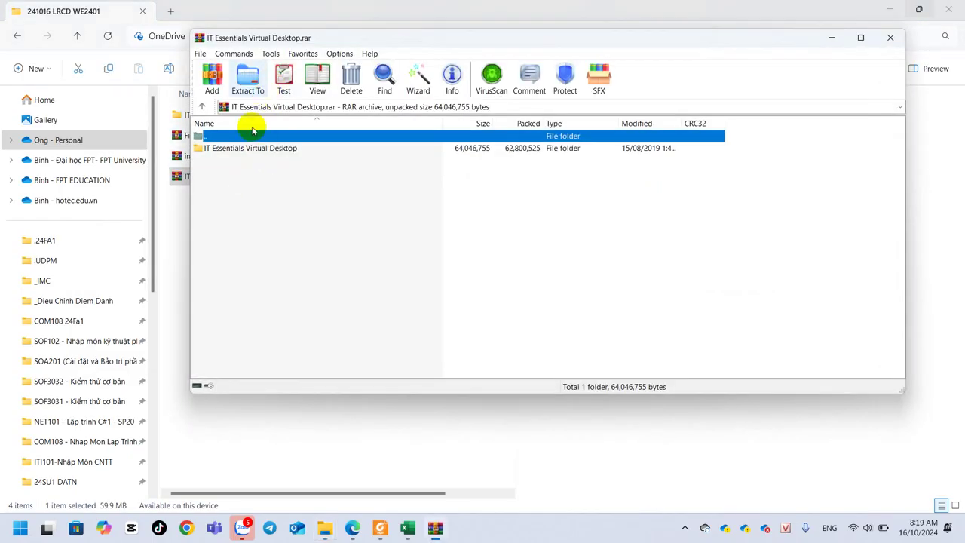
pyautogui.moveTo(248, 151); pyautogui.dragTo(265, 465)
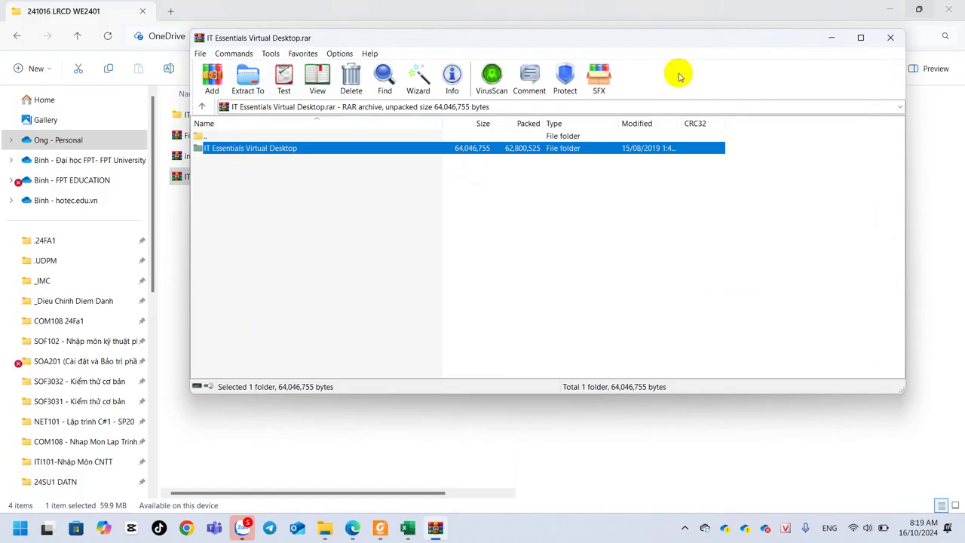
pyautogui.click(890, 37)
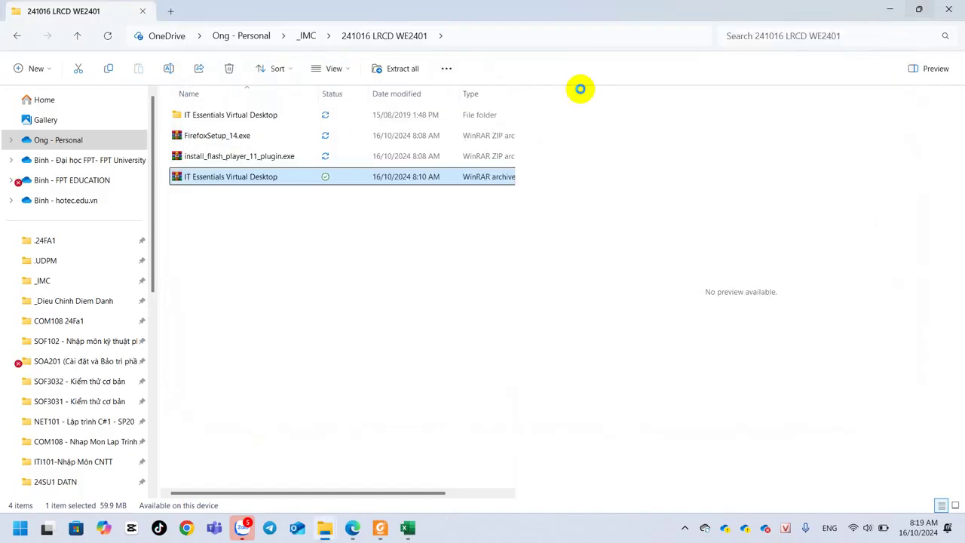
# Open the Index file from the extracted IT Essentials Virtual Desktop folder in Firefox.
pyautogui.click(263, 116)
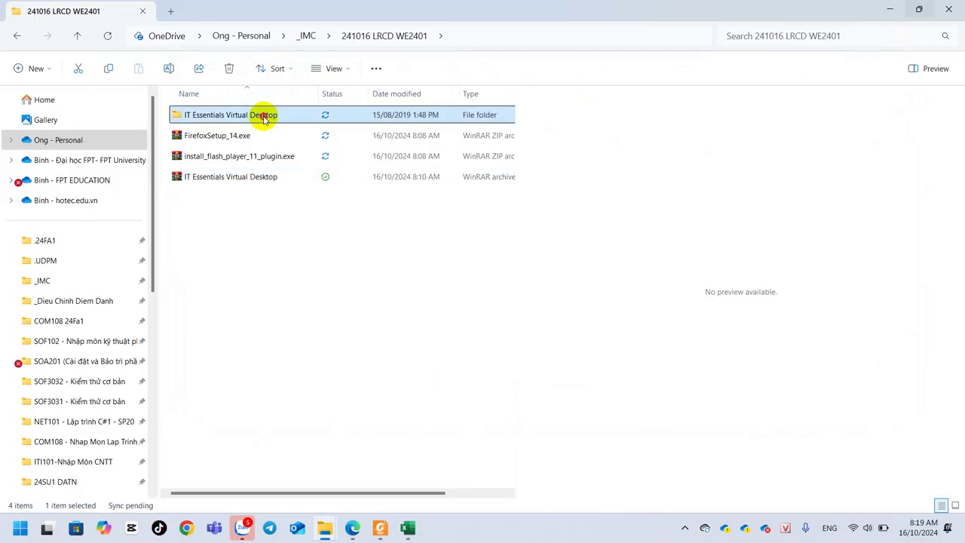
pyautogui.doubleClick(264, 117)
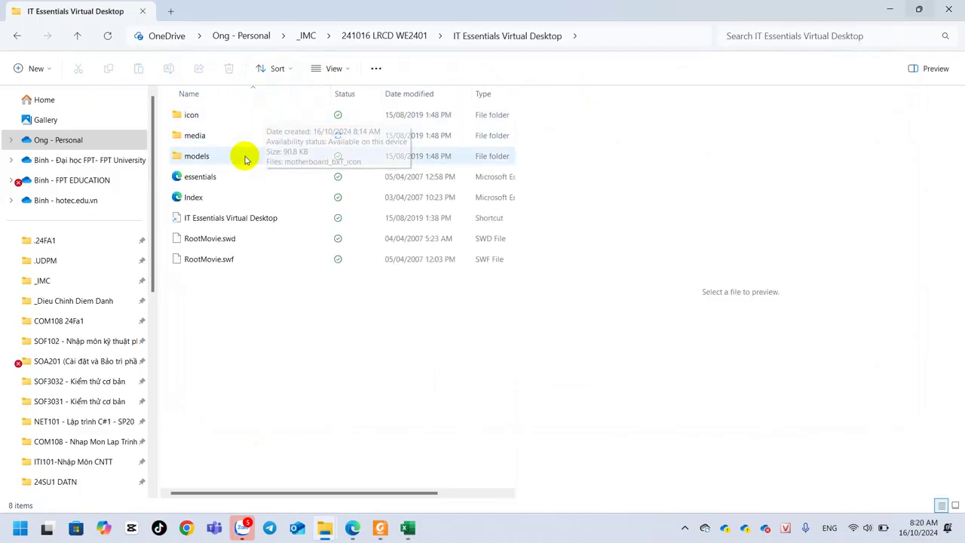
pyautogui.click(215, 196)
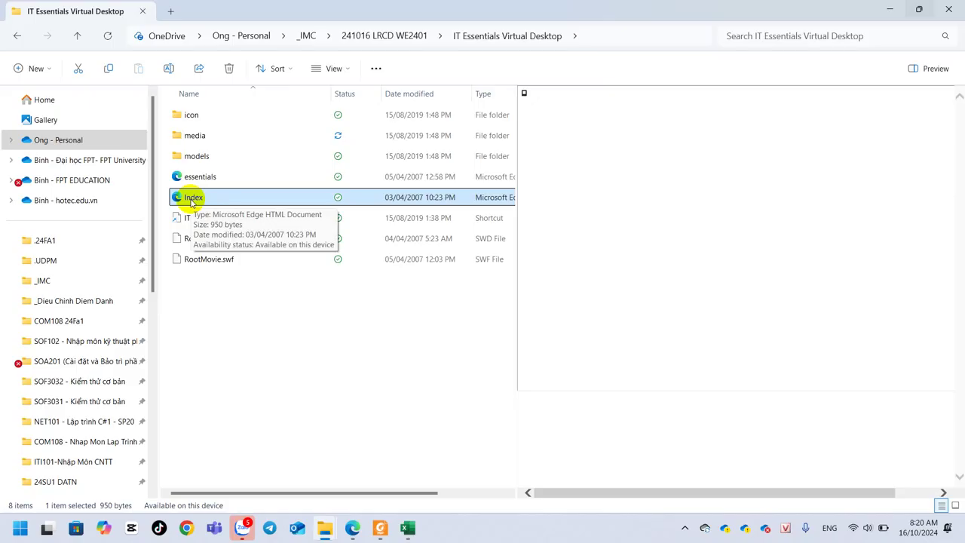
pyautogui.rightClick(191, 202)
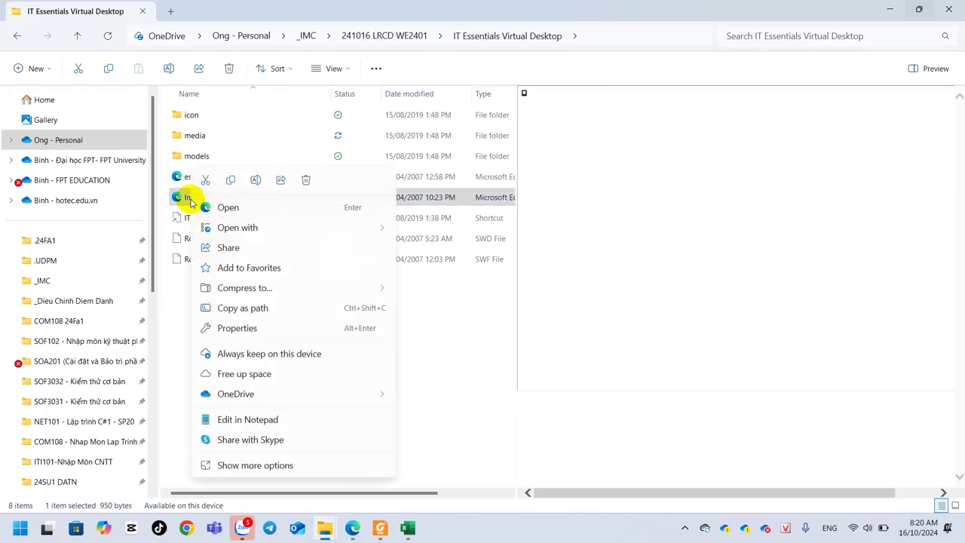
pyautogui.moveTo(252, 227)
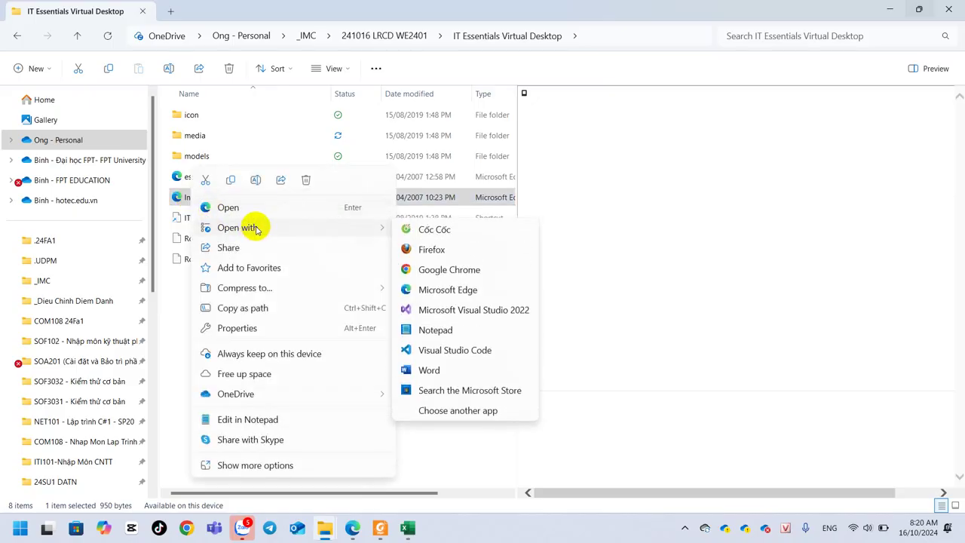
pyautogui.click(462, 254)
pyautogui.press('Return')
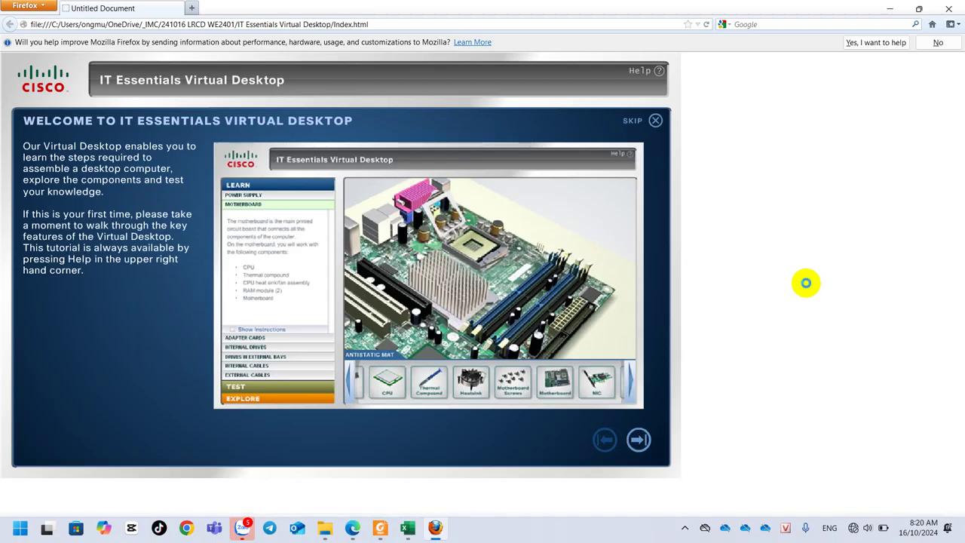
pyautogui.hotkey('ctrl', 'alt', 's')
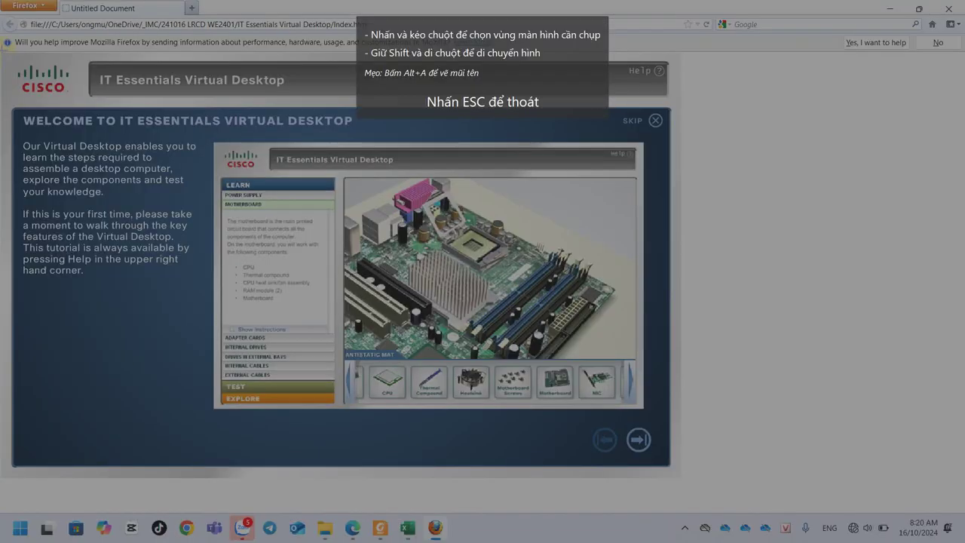
pyautogui.moveTo(1, 50)
pyautogui.mouseDown()
pyautogui.moveTo(494, 419)
pyautogui.moveTo(668, 459)
pyautogui.moveTo(670, 468)
pyautogui.mouseUp()
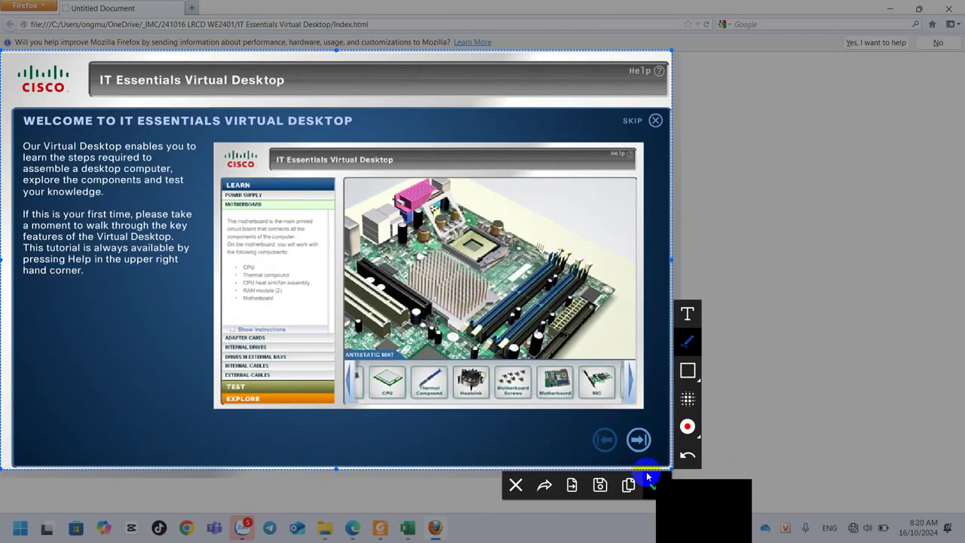
pyautogui.click(599, 486)
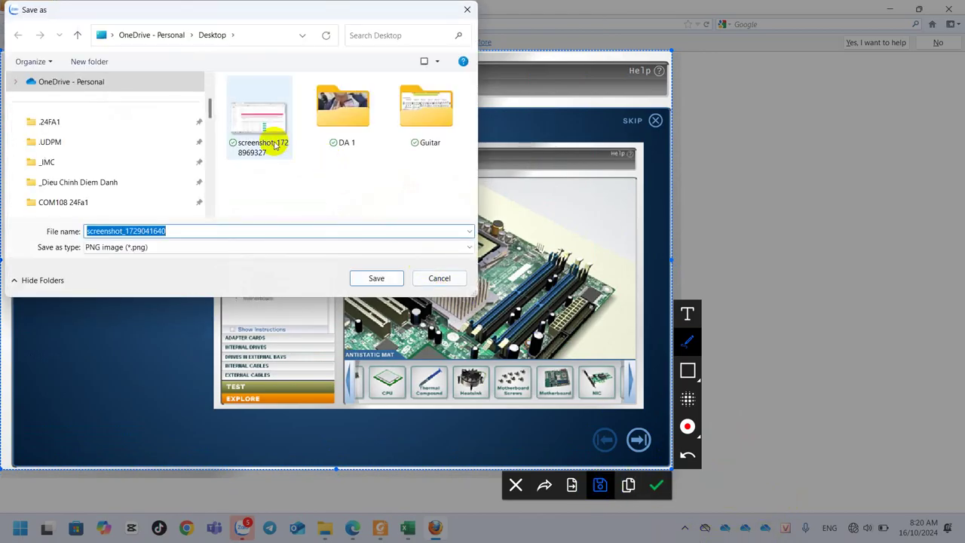
pyautogui.click(376, 278)
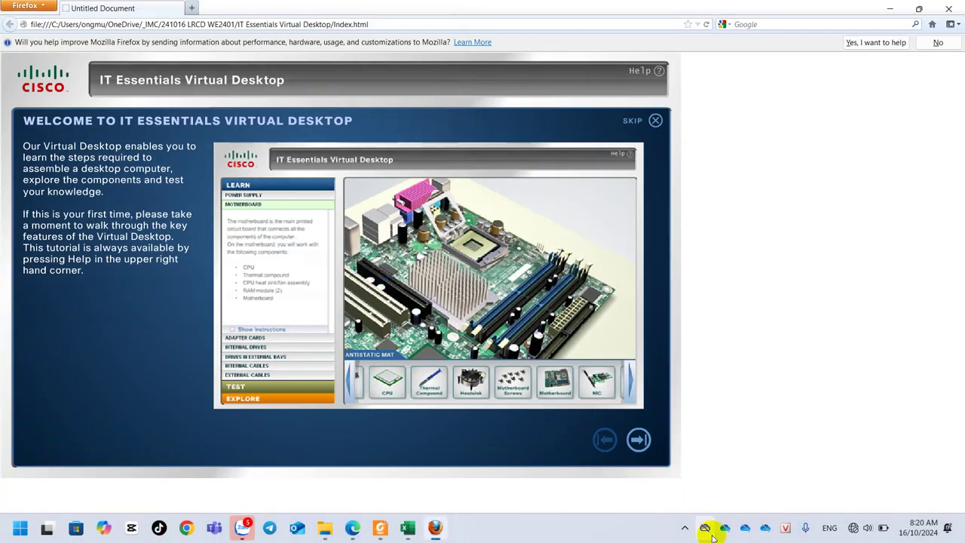